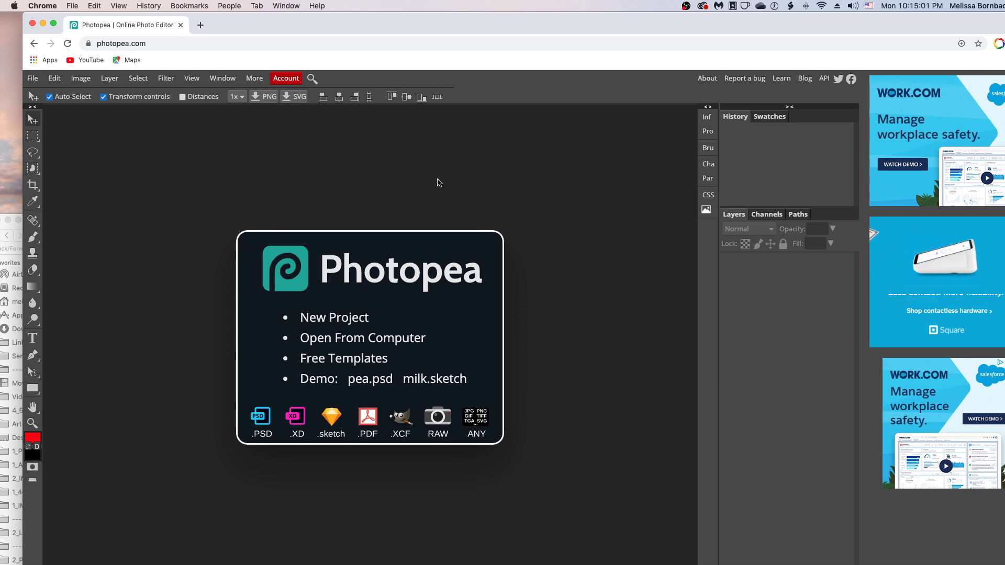
Open the BlackFrameBundle PSD from the 4_5Ratio Black Frame 12 Layouts folder
left_click(395, 340)
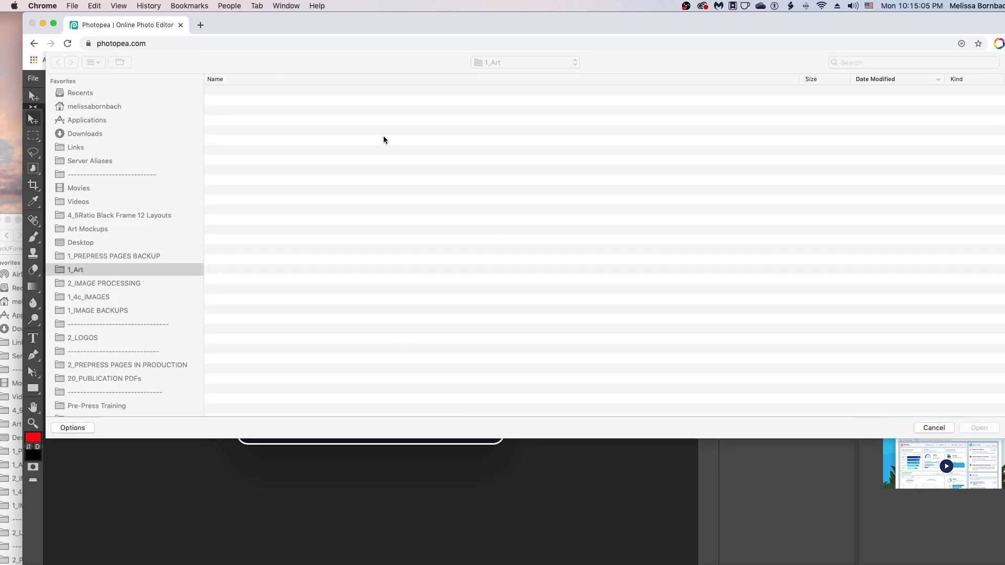
left_click(115, 215)
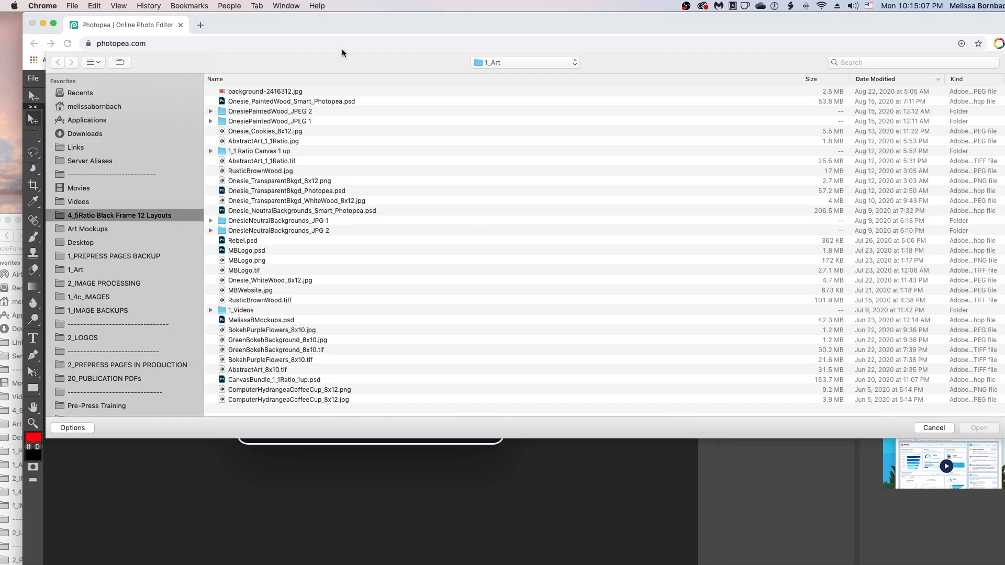
double_click(338, 101)
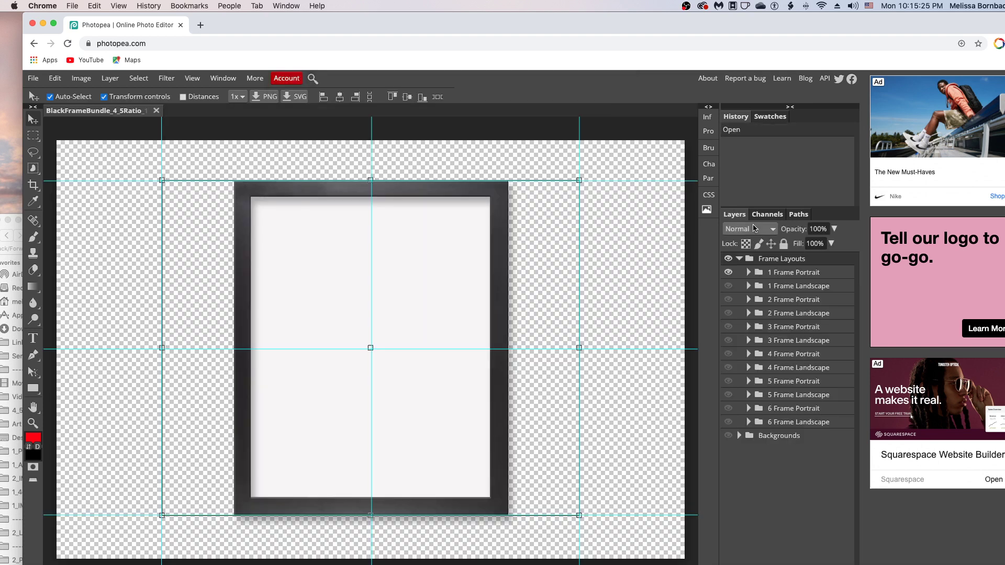
Expand Frame Layouts and the 1 Frame Portrait group to show Black Frame and Design - Canvas
left_click(219, 80)
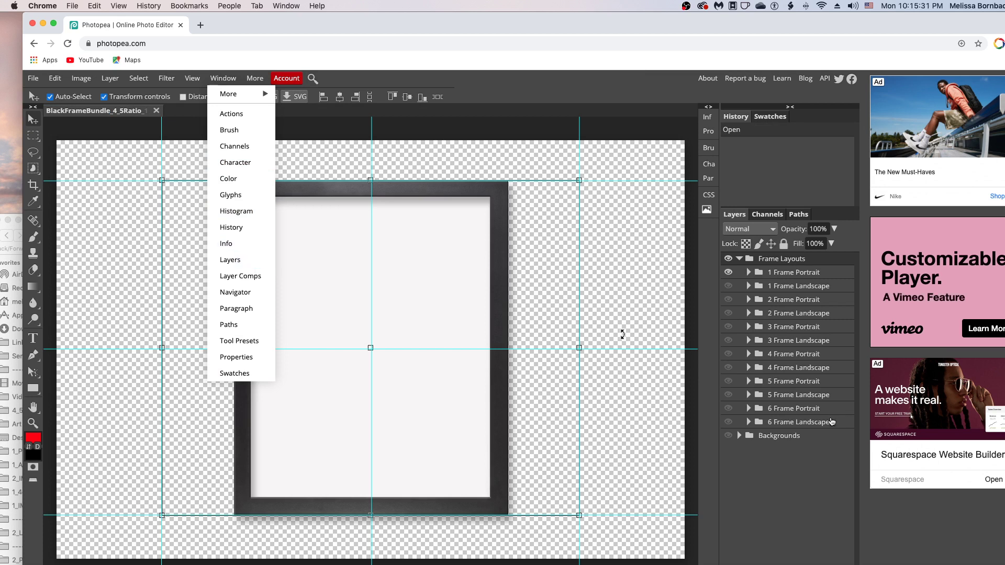
left_click(740, 259)
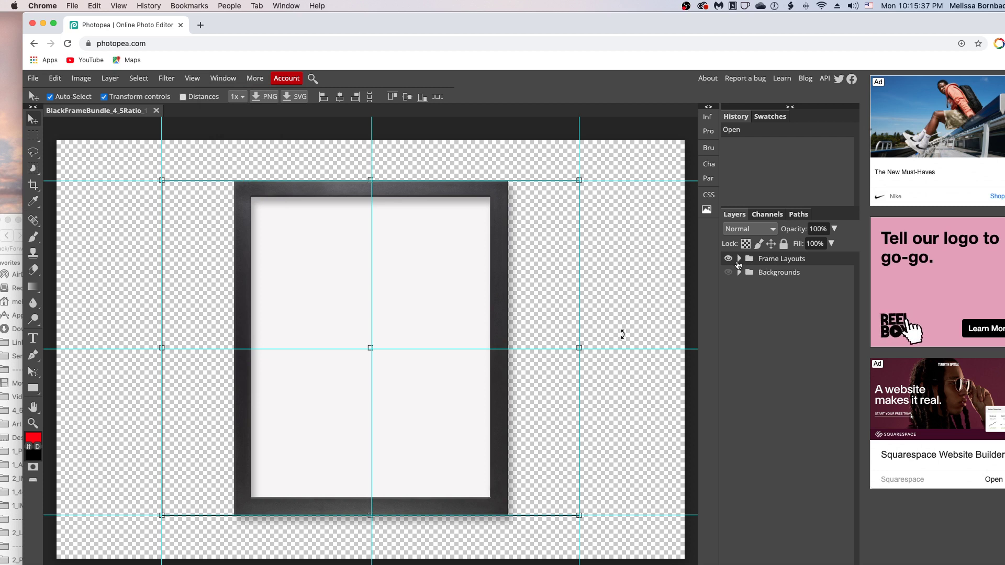
left_click(739, 259)
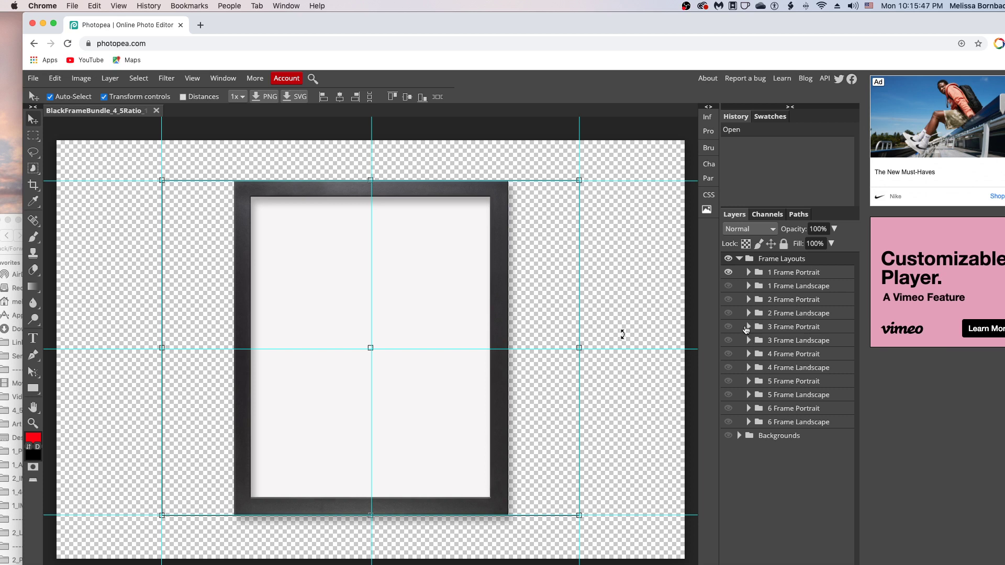
left_click(748, 273)
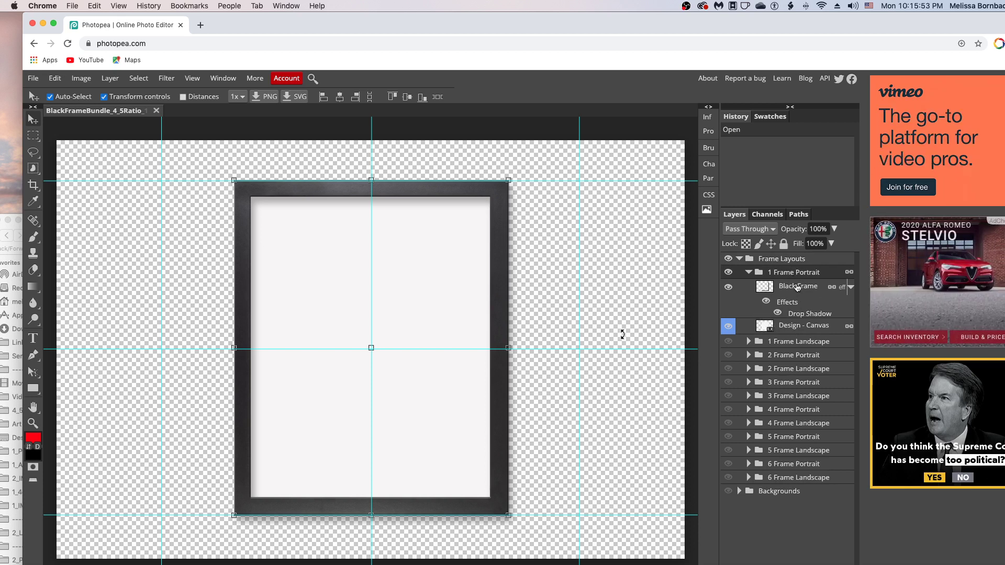
Open the Design - Canvas smart object, then open background-2416312.jpg from the 1_Art folder
double_click(768, 328)
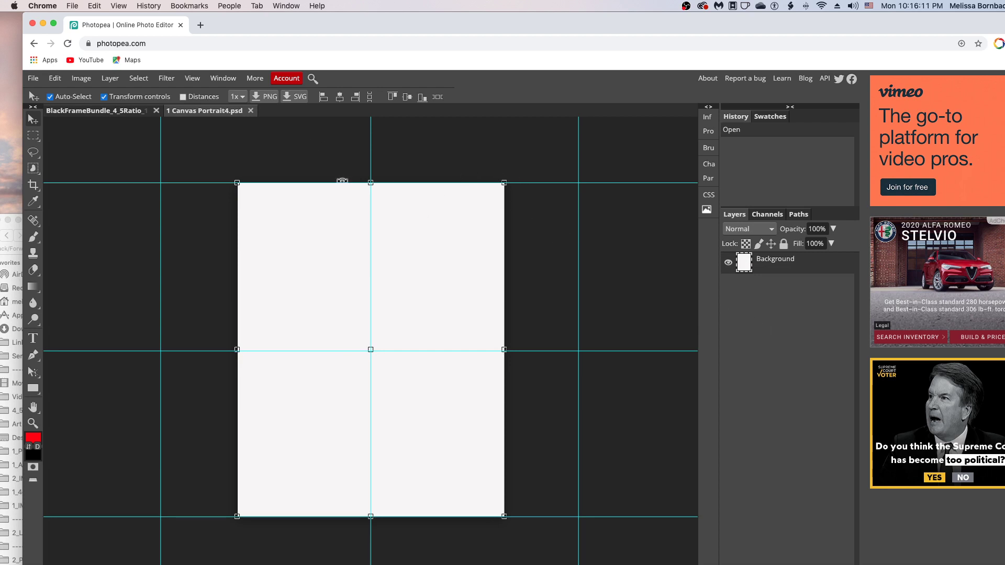
left_click(32, 79)
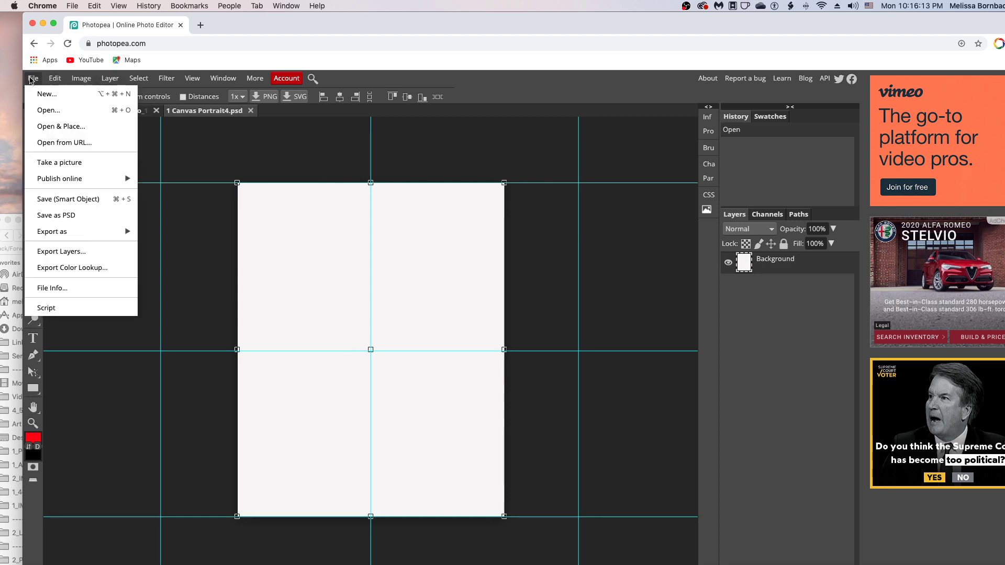
left_click(47, 110)
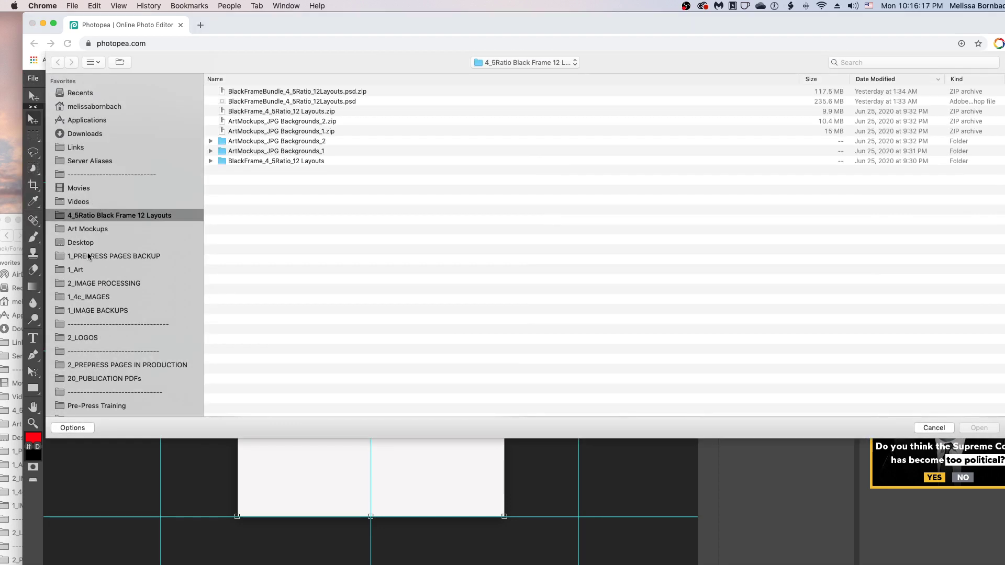
left_click(79, 272)
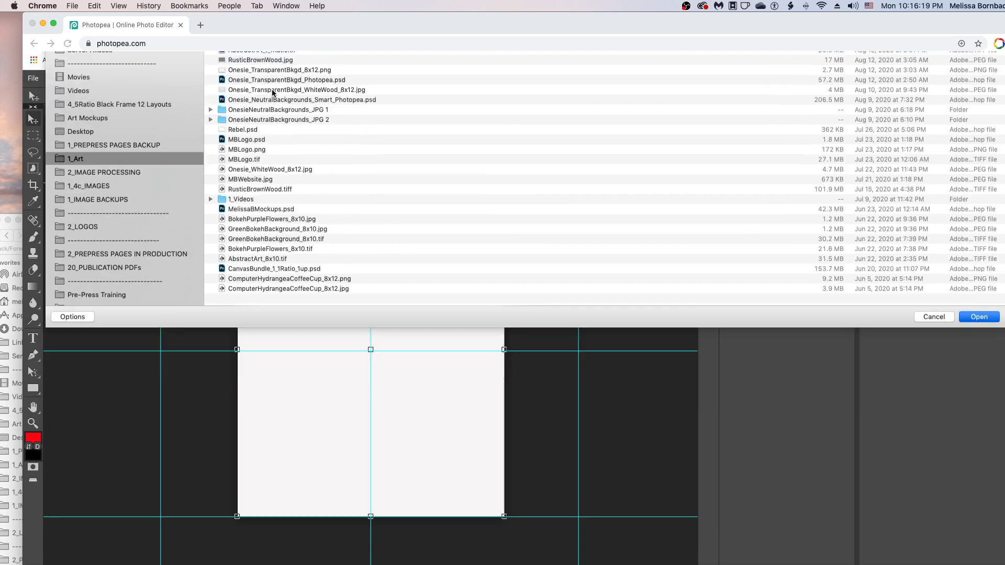
double_click(272, 90)
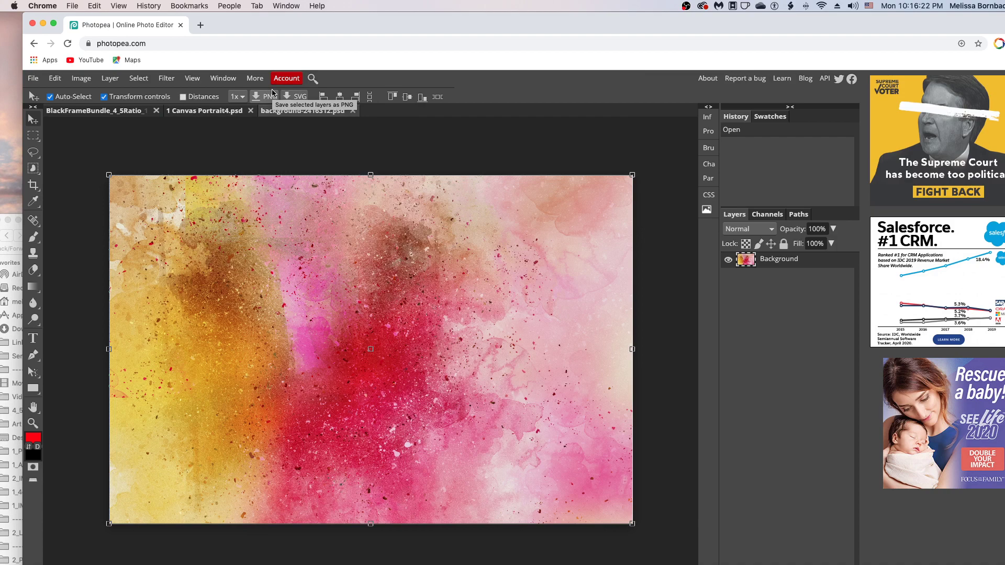
Select all of the watercolor, copy it, and paste it into 1 Canvas Portrait4.psd
left_click(139, 78)
left_click(144, 95)
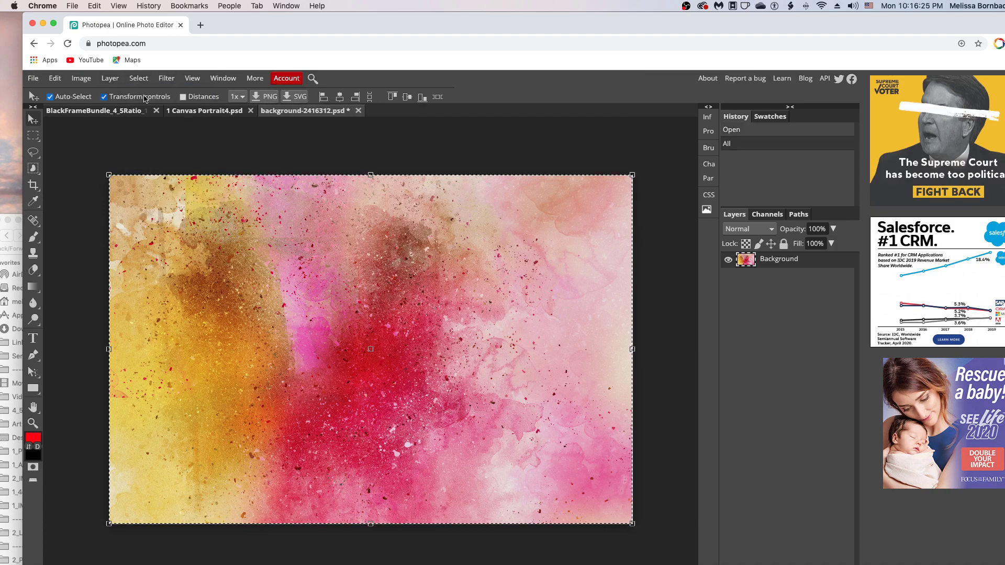
left_click(56, 79)
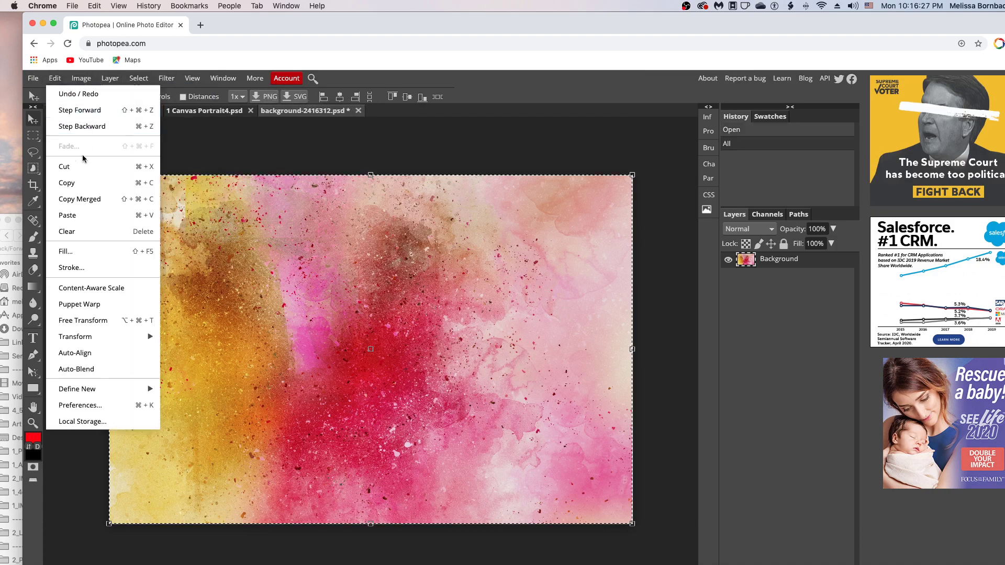
left_click(67, 183)
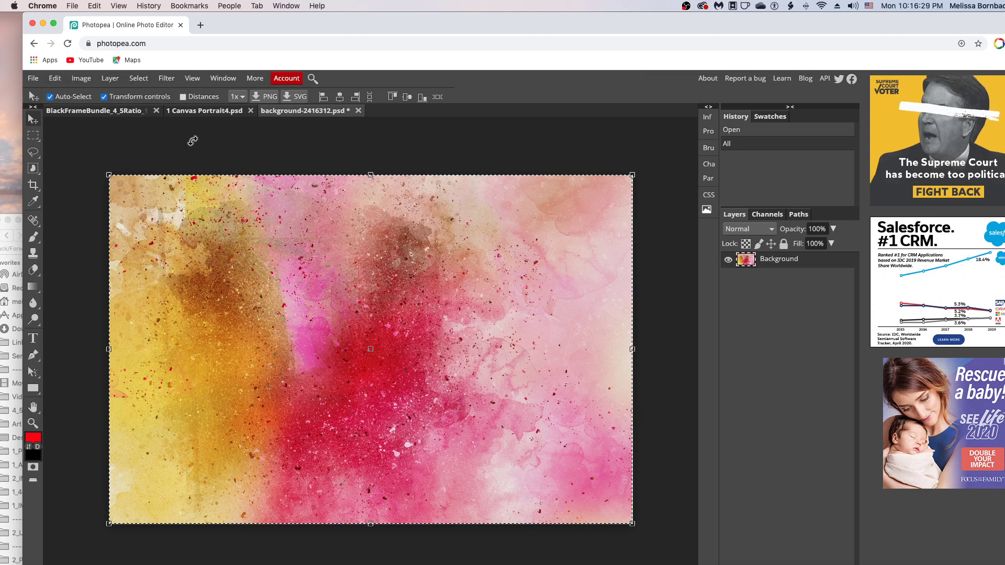
left_click(208, 111)
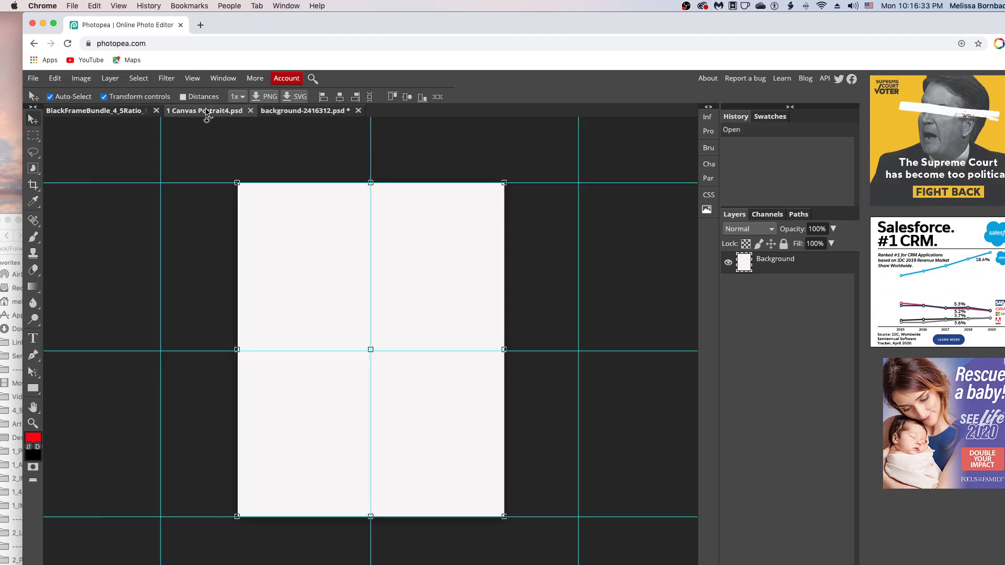
left_click(55, 78)
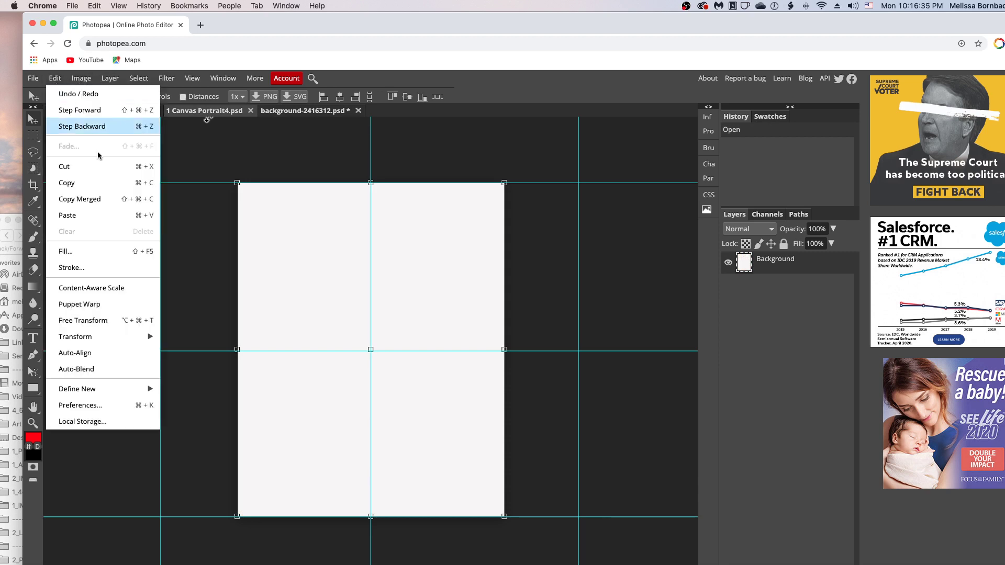
left_click(101, 224)
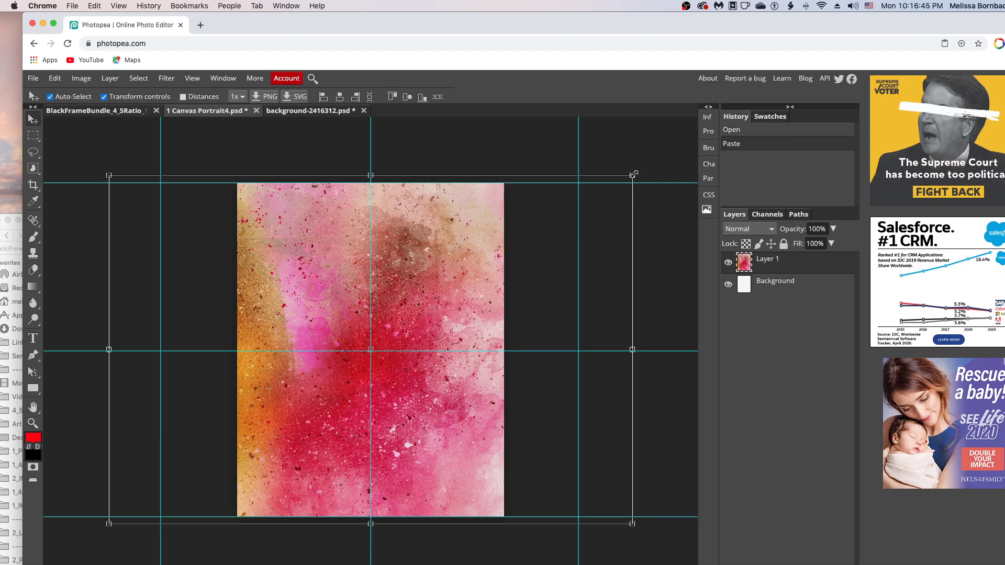
Scale Layer 1 slightly inward to fit the canvas and save it back to the smart object
left_click_drag(634, 174, 623, 182)
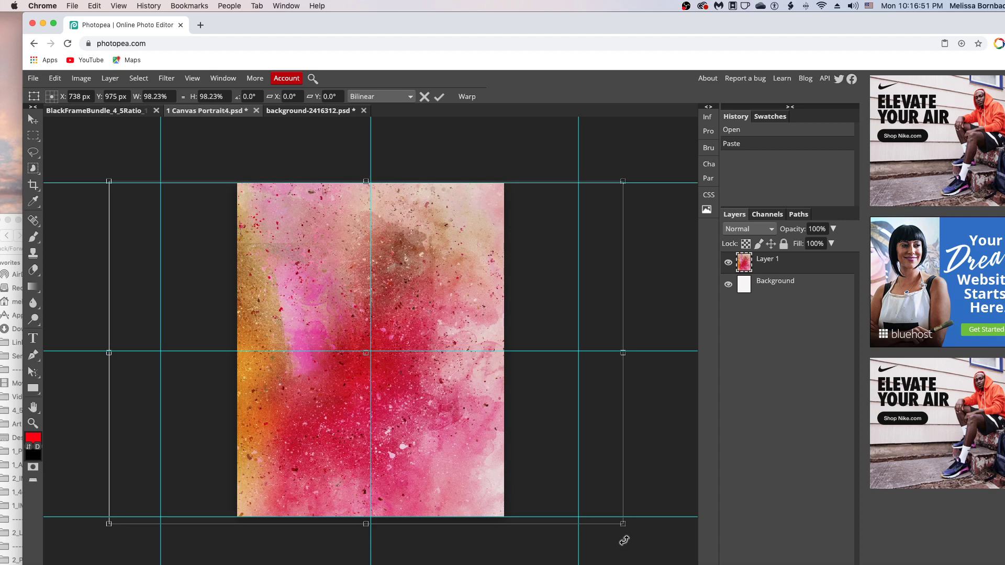
left_click_drag(622, 523, 615, 519)
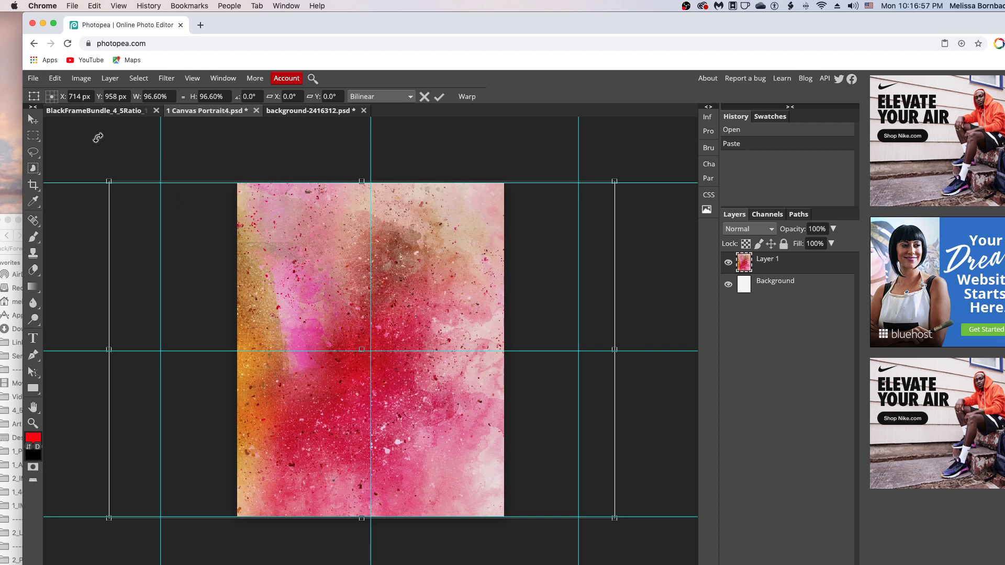
left_click(33, 78)
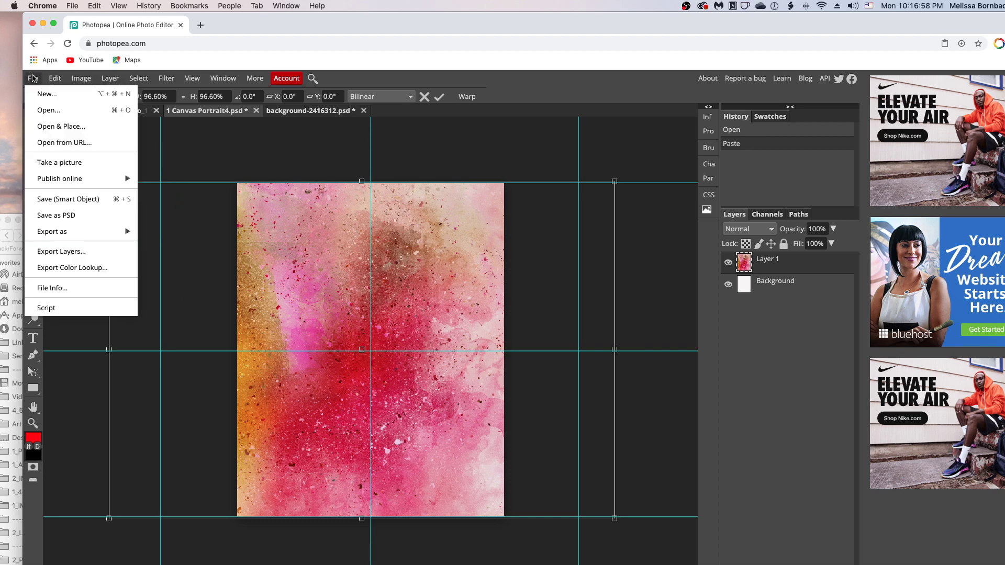
left_click(76, 199)
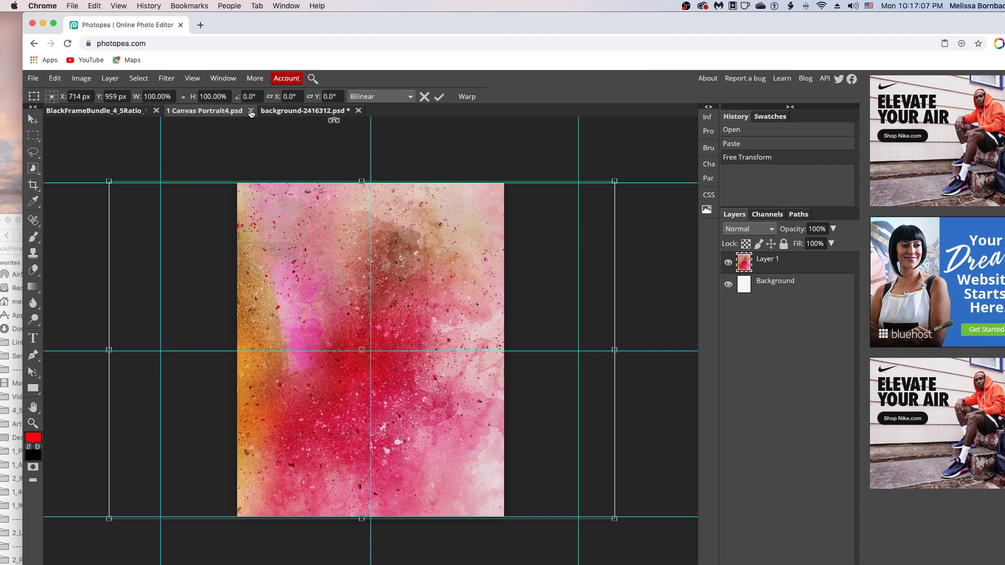
Close 1 Canvas Portrait4.psd and background-2416312.psd without saving the watercolor
left_click(251, 111)
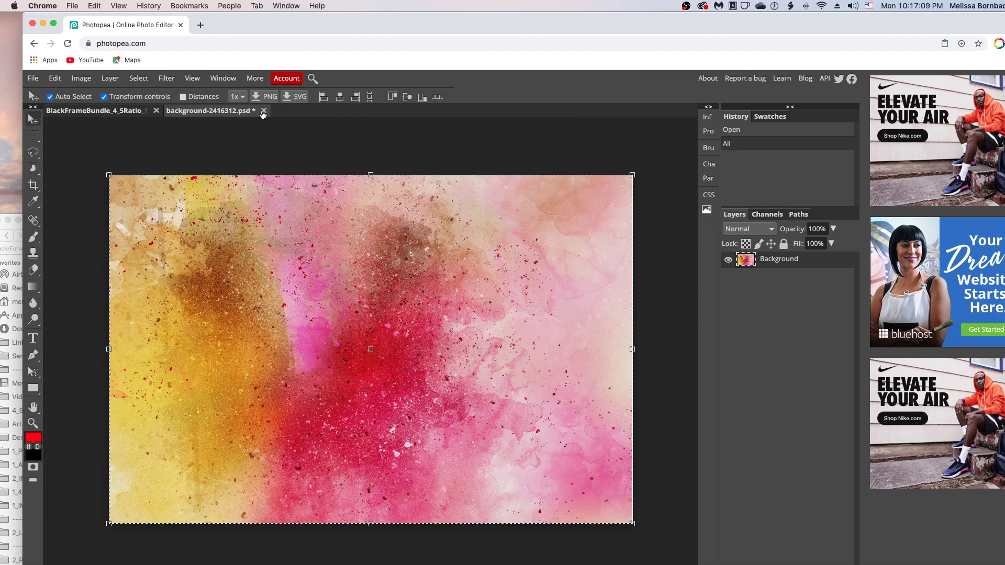
left_click(264, 112)
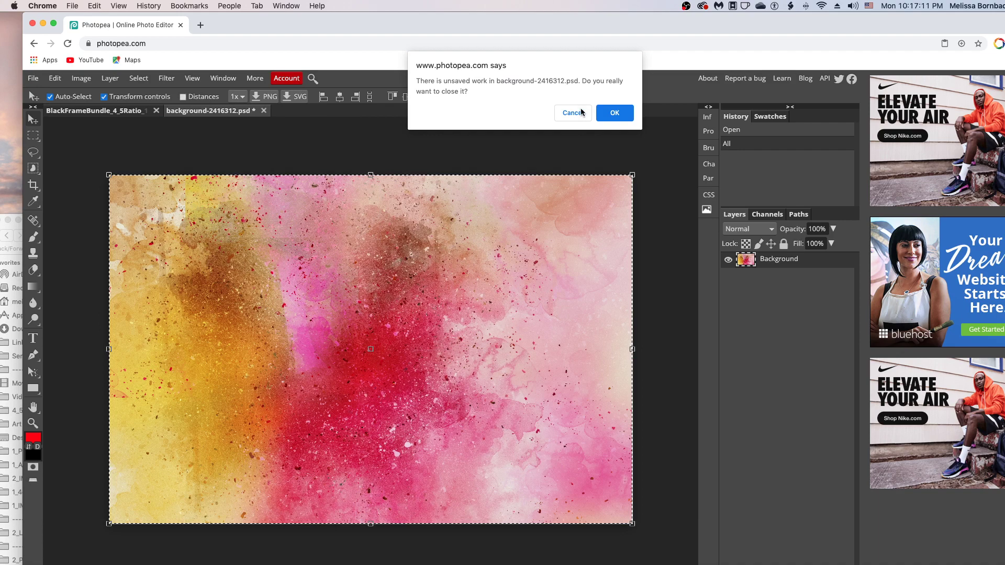
left_click(610, 114)
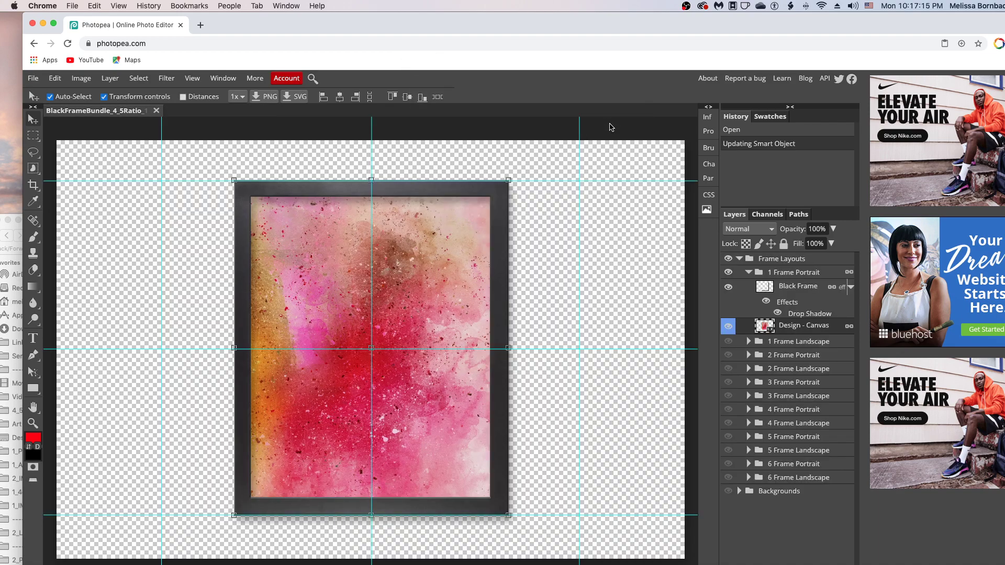
Show the Backgrounds group and hide Concrete Wall so the Wood Plank Wall appears
left_click(729, 492)
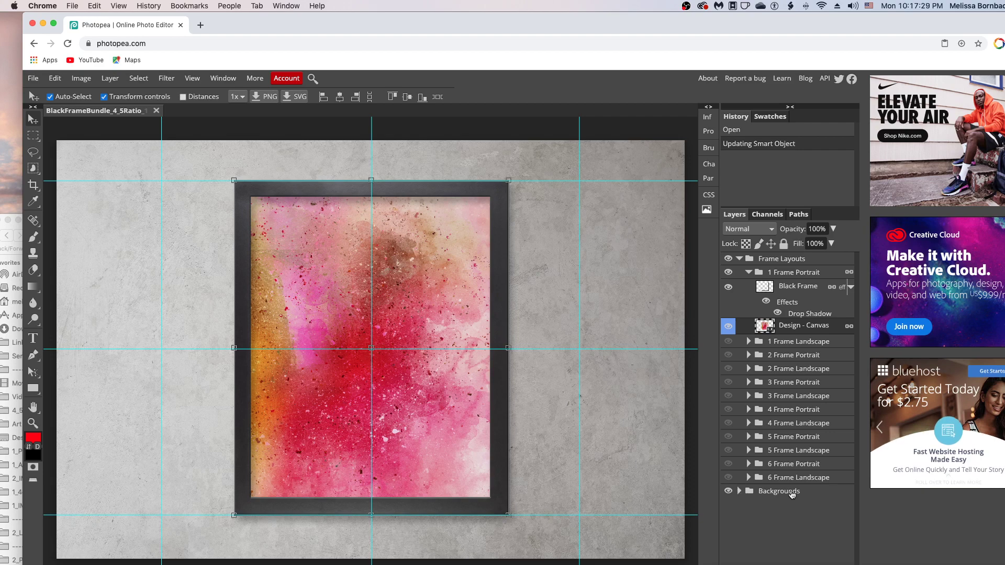
left_click(739, 491)
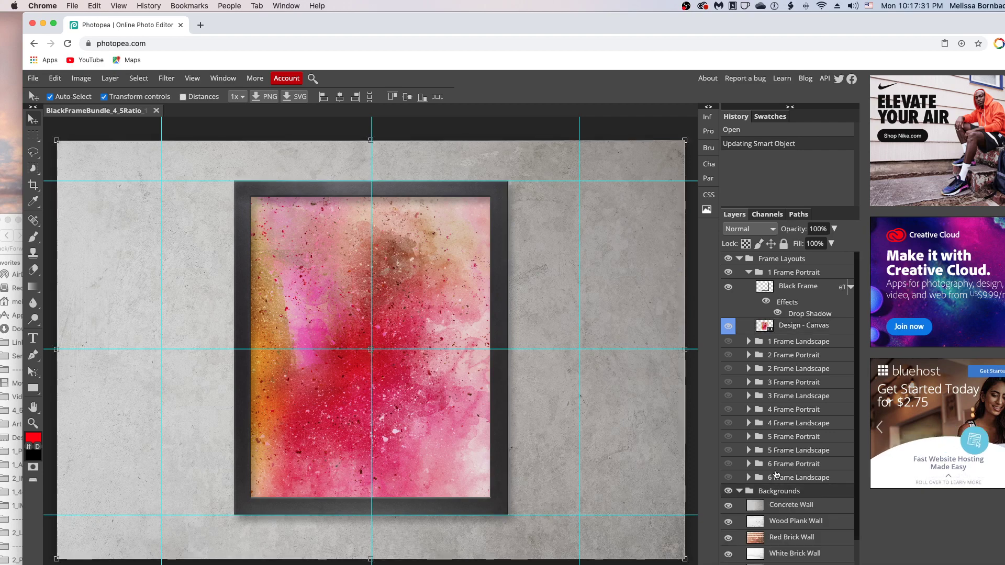
scroll(775, 476, "down", 1)
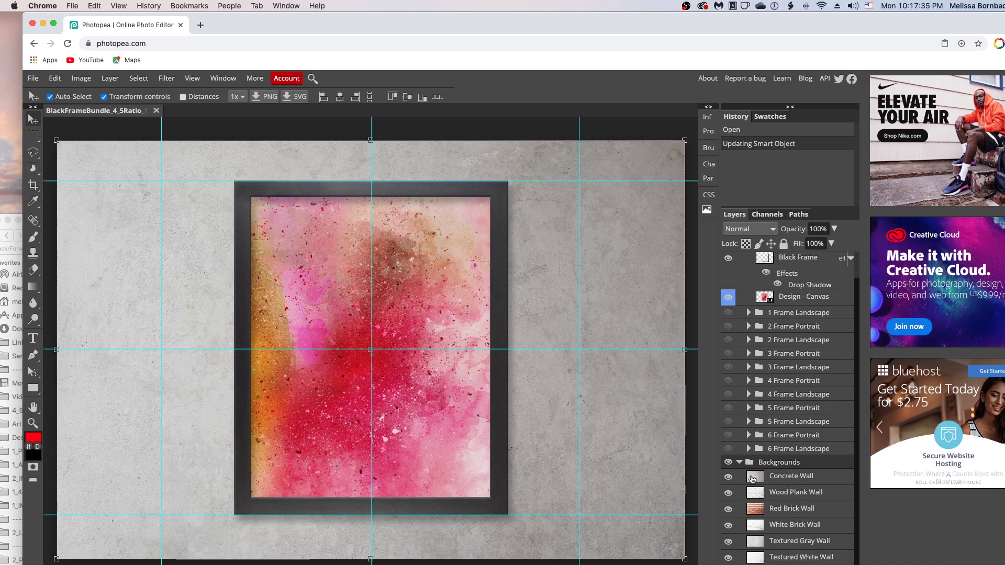
left_click(728, 476)
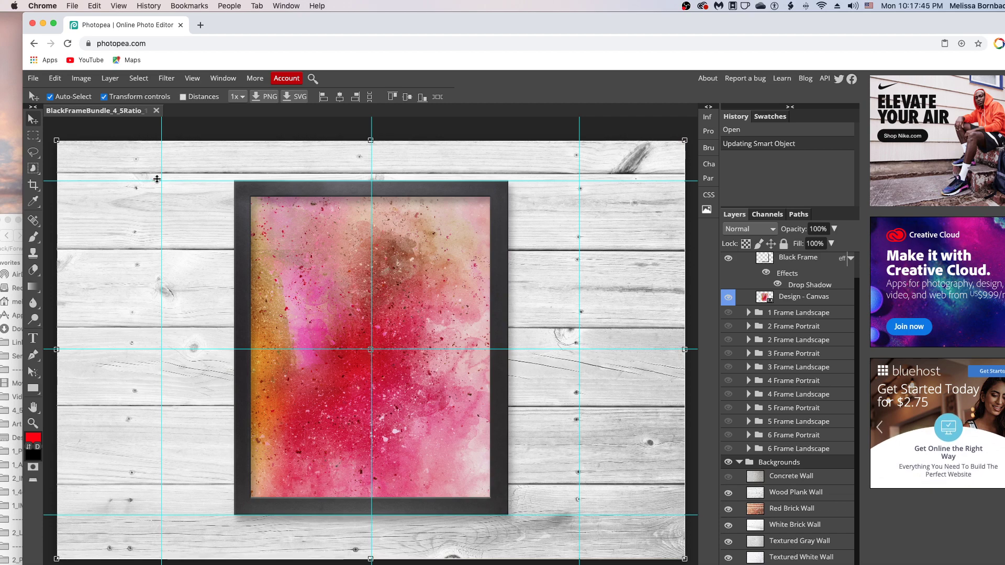
Show the File > Export as format list (PNG, JPG, SVG, GIF, PDF)
left_click(33, 79)
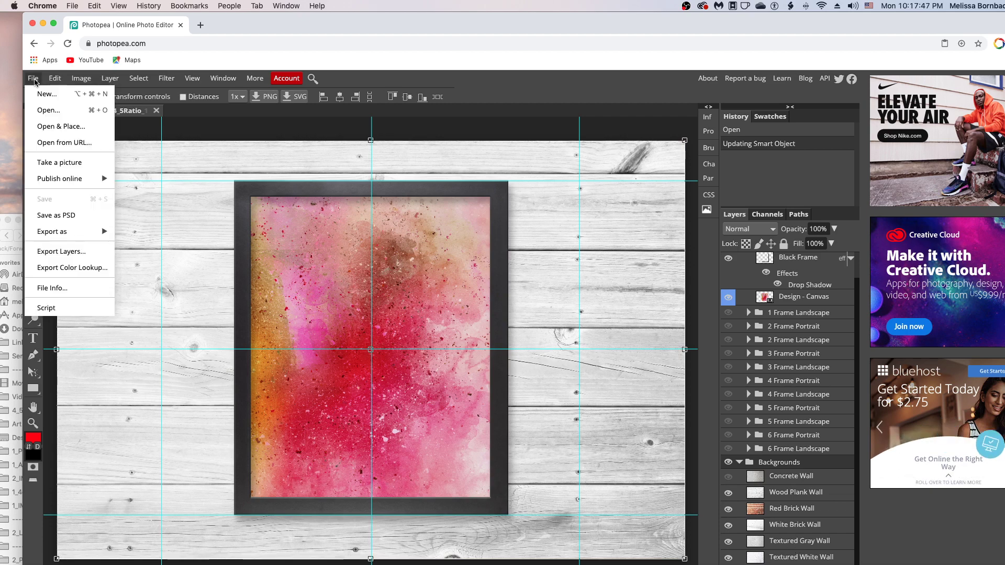
mouse_move(51, 231)
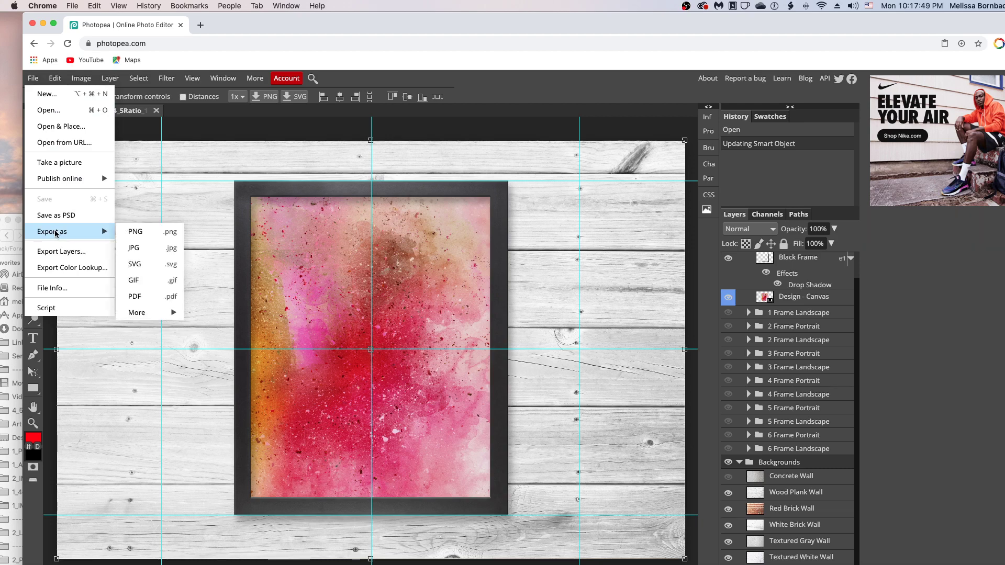